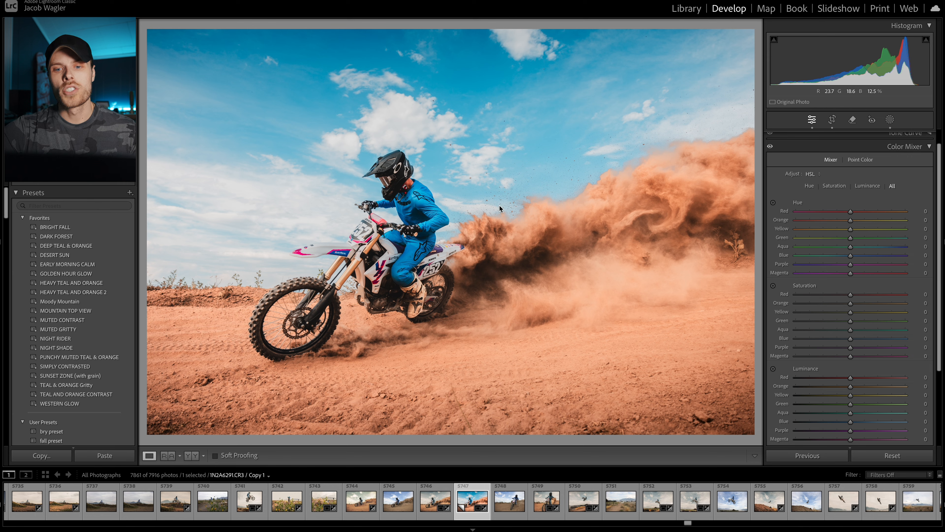
In the Color Mixer, set the Blue hue to -8 and the Blue saturation to -70.
{"action": "left_click", "coordinate": [418, 208]}
{"action": "left_click", "coordinate": [417, 208]}
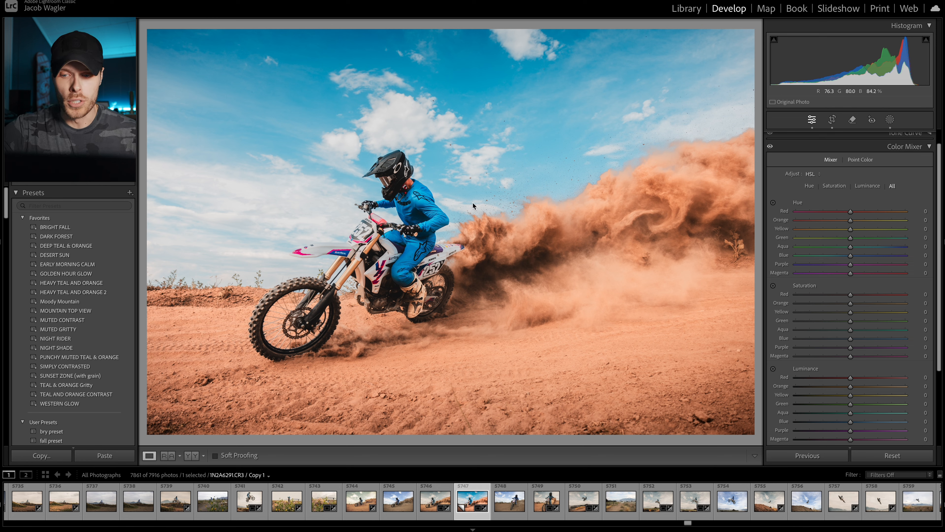
{"action": "mouse_move", "coordinate": [832, 226]}
{"action": "left_mouse_down"}
{"action": "mouse_move", "coordinate": [789, 228]}
{"action": "mouse_move", "coordinate": [869, 235]}
{"action": "mouse_move", "coordinate": [811, 233]}
{"action": "mouse_move", "coordinate": [831, 233]}
{"action": "left_mouse_up"}
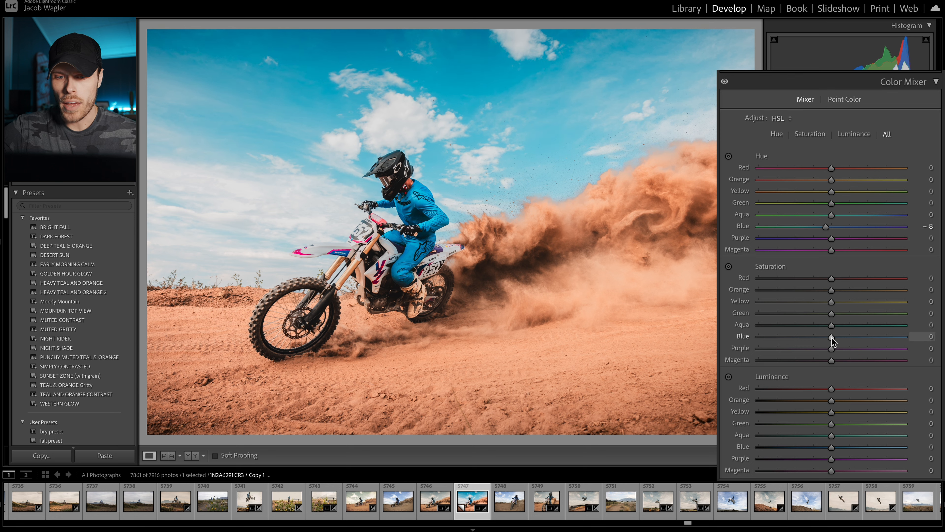
{"action": "left_click_drag", "start_coordinate": [831, 337], "coordinate": [780, 339]}
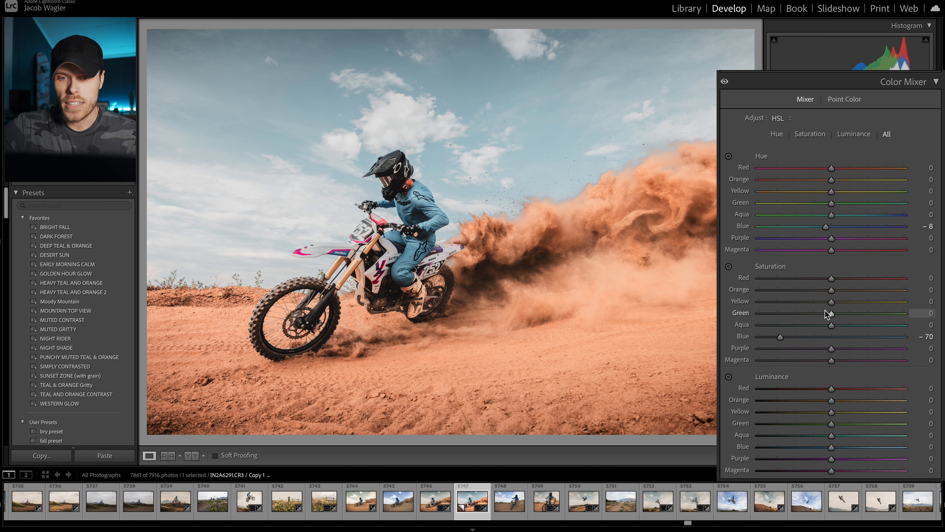
Try an Aqua hue of -41 and inspect its effect on the rider's jersey up close.
{"action": "left_click_drag", "start_coordinate": [829, 215], "coordinate": [810, 211]}
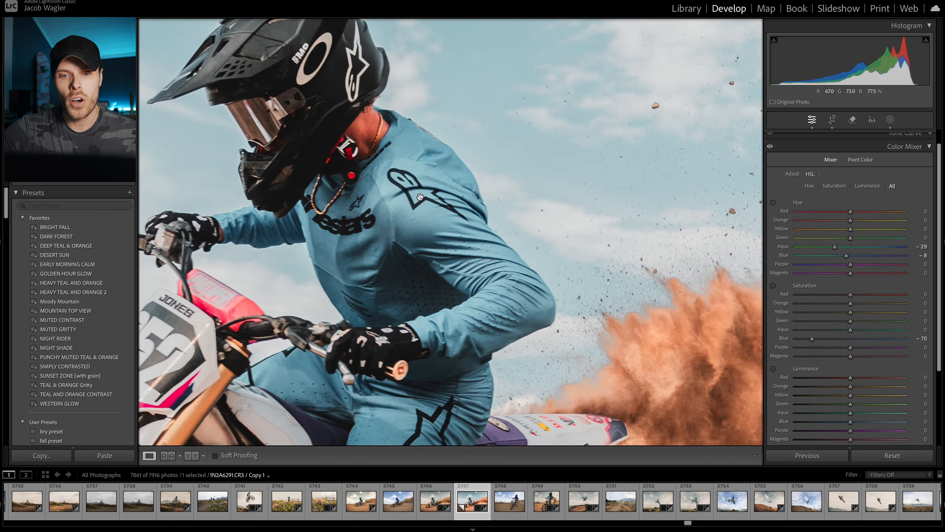
{"action": "left_click", "coordinate": [420, 197]}
{"action": "left_click", "coordinate": [420, 197]}
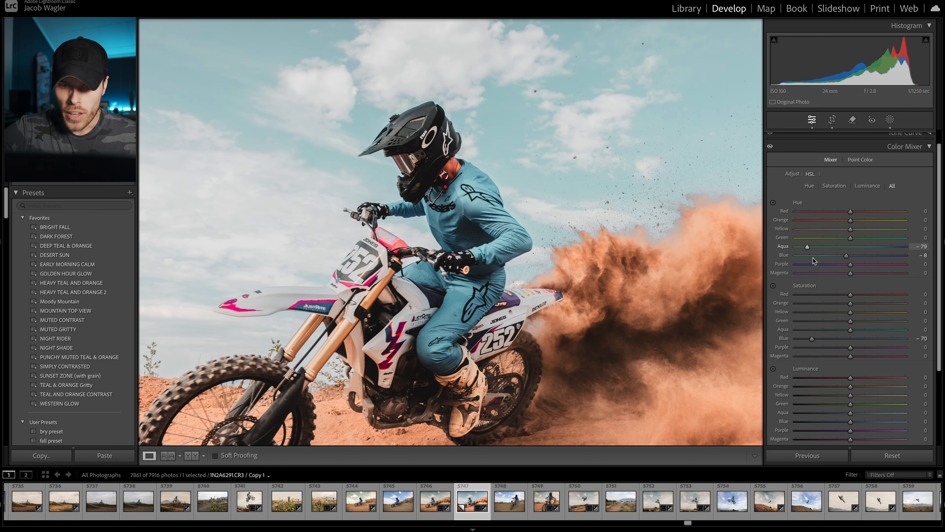
{"action": "left_click", "coordinate": [464, 229]}
{"action": "scroll", "coordinate": [490, 199], "scroll_direction": "up", "scroll_amount": 5}
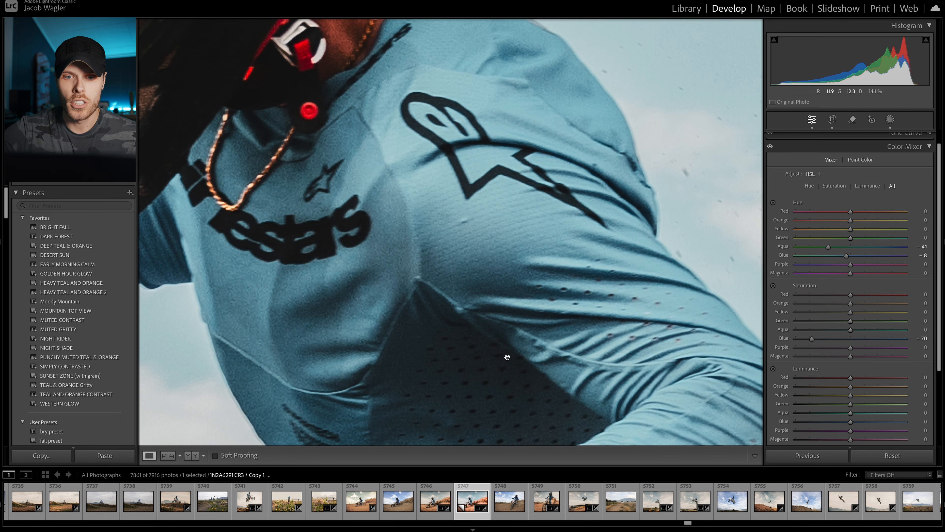
{"action": "scroll", "coordinate": [438, 257], "scroll_direction": "down", "scroll_amount": 1}
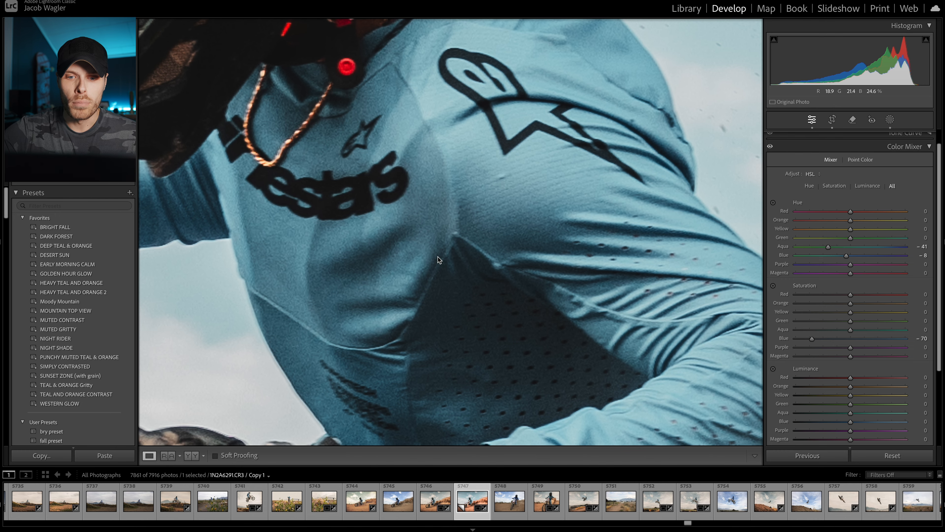
{"action": "scroll", "coordinate": [450, 199], "scroll_direction": "down", "scroll_amount": 5}
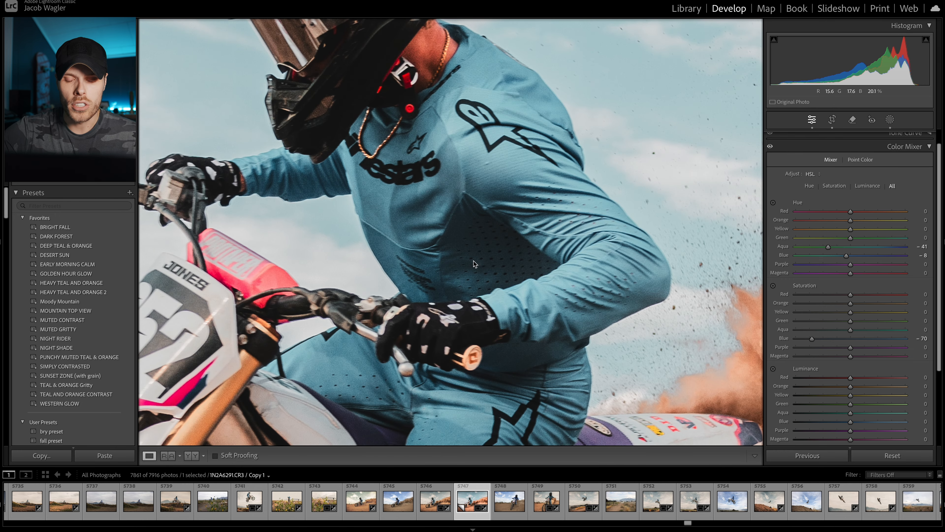
{"action": "scroll", "coordinate": [474, 247], "scroll_direction": "up", "scroll_amount": 1}
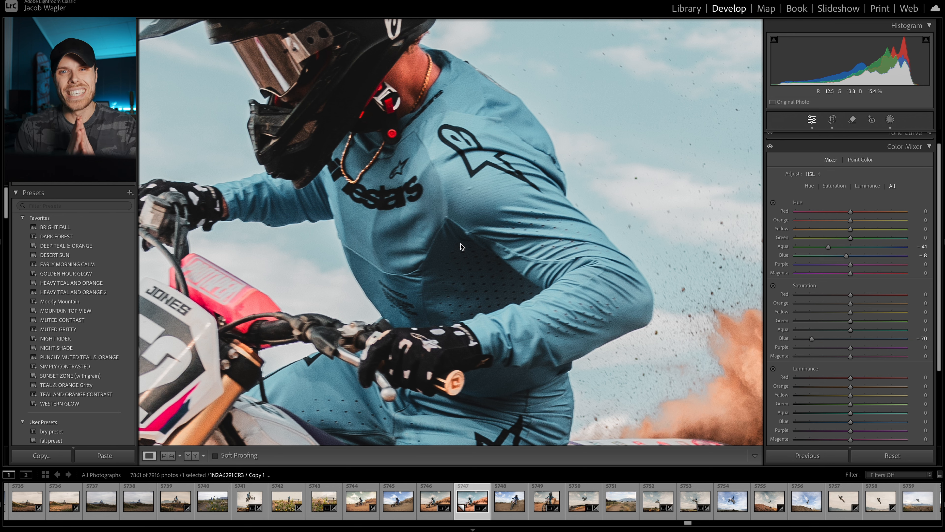
{"action": "left_click", "coordinate": [461, 244]}
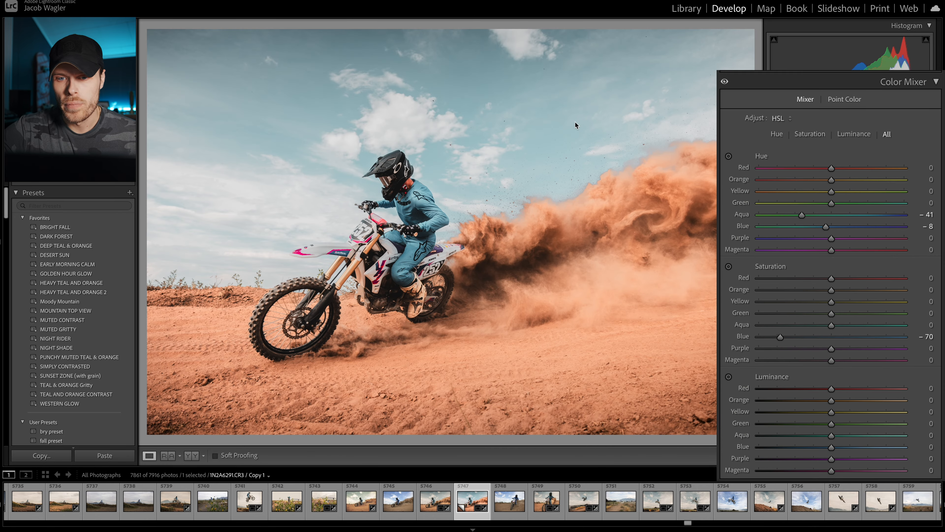
Set the Aqua hue to +8, and move the Color Grading highlights hue to 199.
{"action": "left_click_drag", "start_coordinate": [804, 219], "coordinate": [839, 222]}
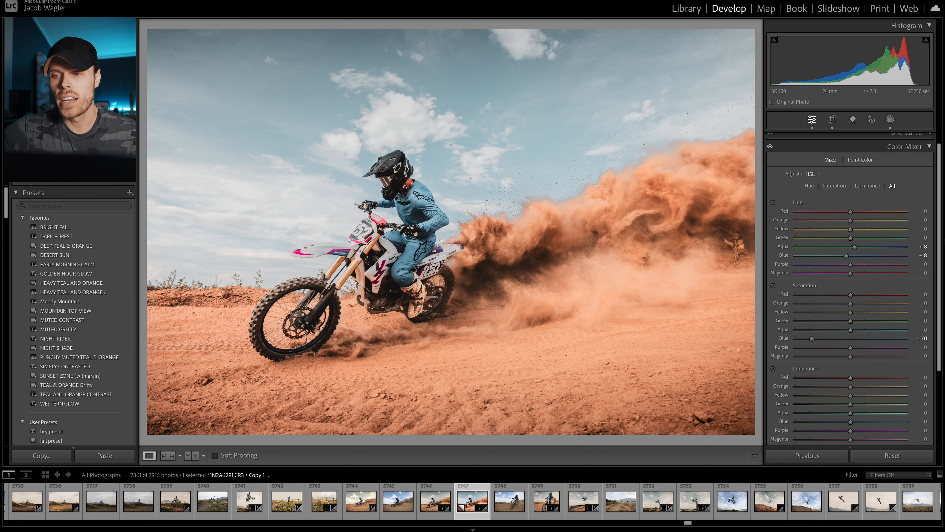
{"action": "left_click", "coordinate": [930, 147]}
{"action": "left_click", "coordinate": [930, 176]}
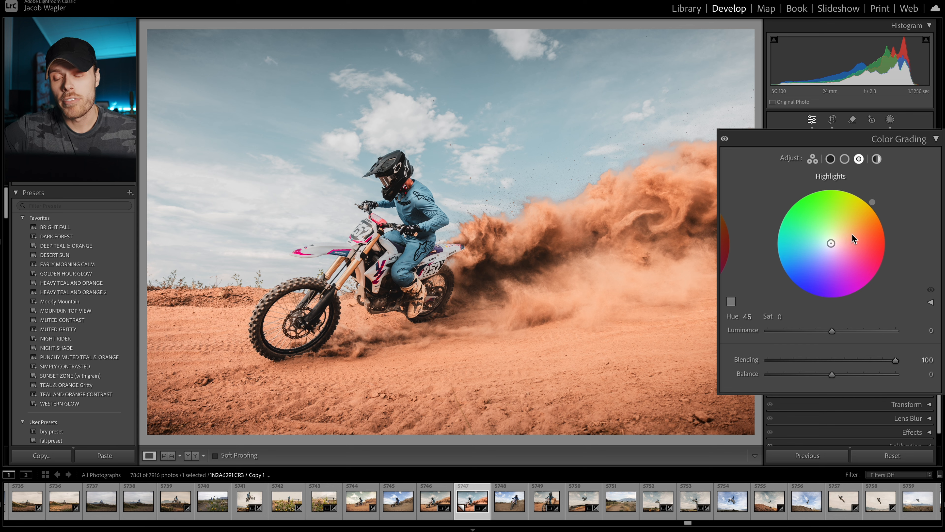
{"action": "left_click_drag", "start_coordinate": [777, 249], "coordinate": [771, 264]}
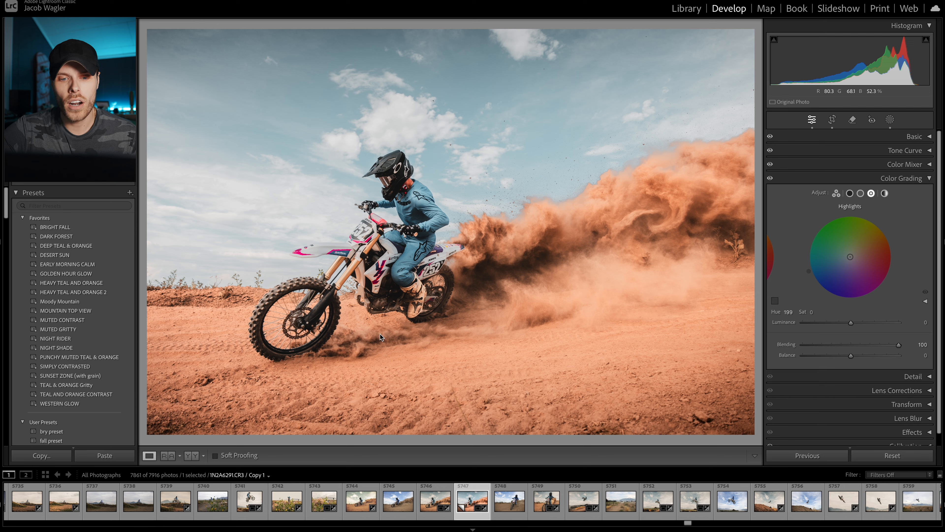
Back in the Color Mixer, set the Orange hue to +9 and the Yellow hue to +7.
{"action": "left_click", "coordinate": [929, 164]}
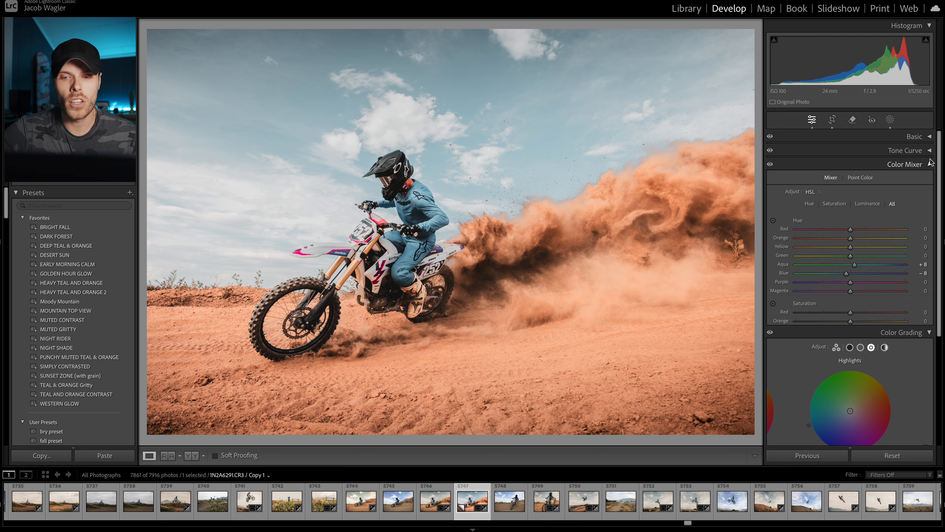
{"action": "left_click_drag", "start_coordinate": [834, 181], "coordinate": [836, 207]}
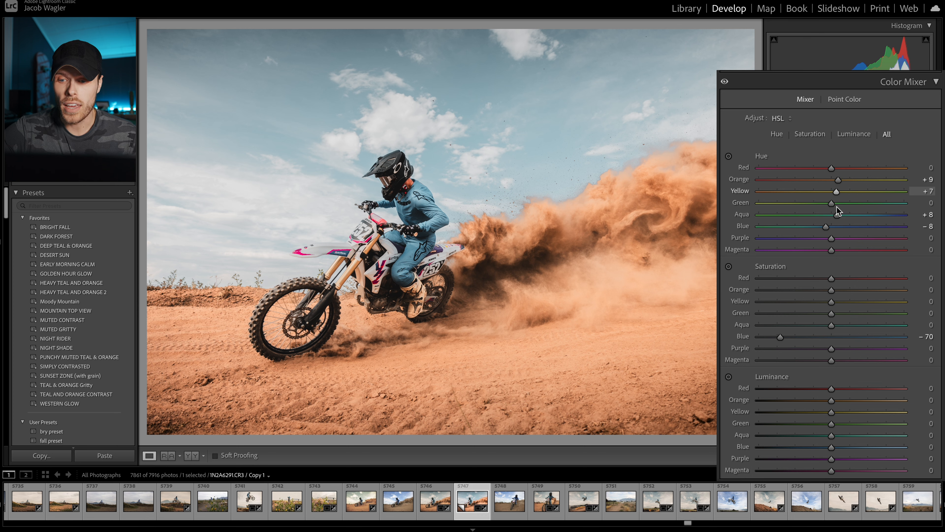
Try a Yellow hue of +91 and inspect its effect on the dust cloud and dirt up close.
{"action": "left_click_drag", "start_coordinate": [836, 191], "coordinate": [901, 192]}
{"action": "left_click", "coordinate": [650, 306]}
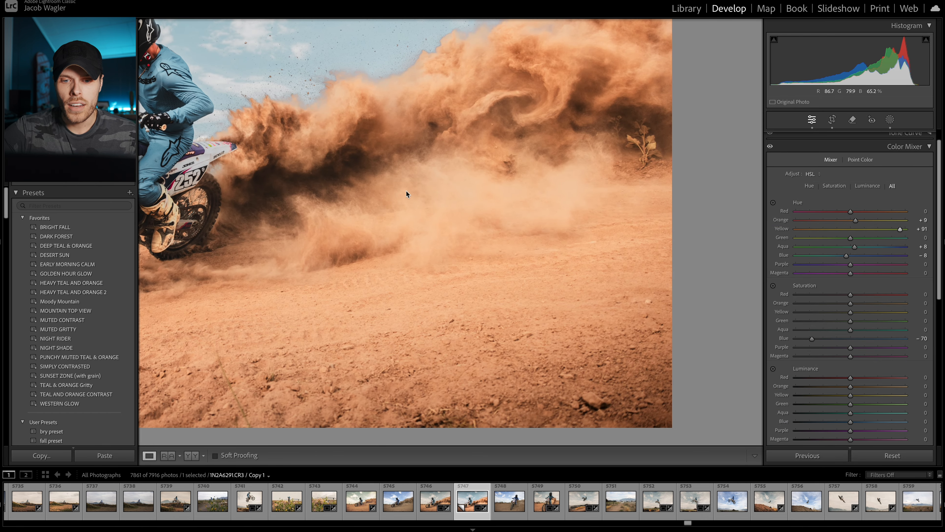
{"action": "left_click", "coordinate": [469, 274]}
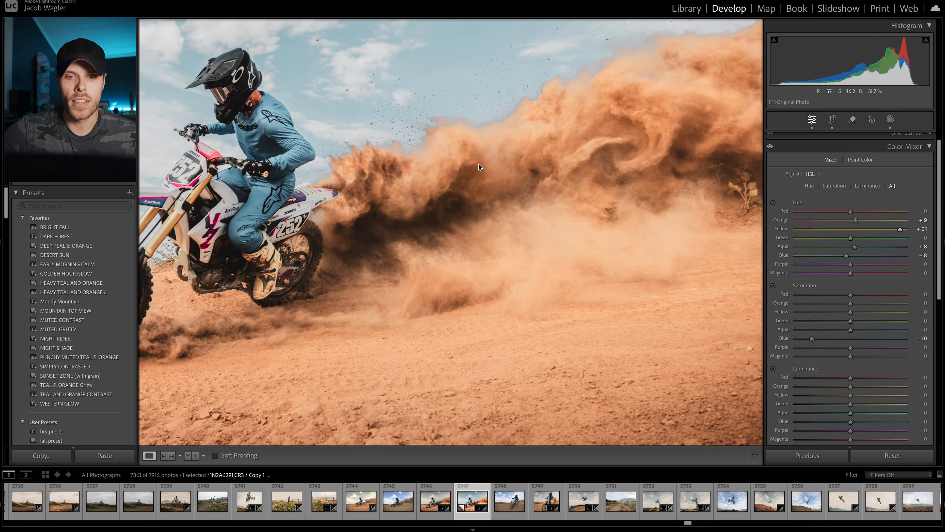
{"action": "left_click_drag", "start_coordinate": [429, 204], "coordinate": [489, 205]}
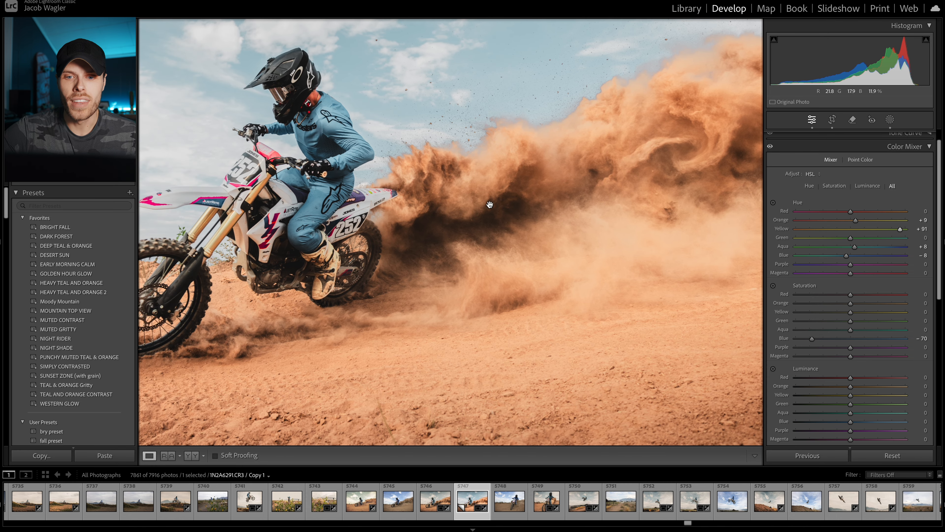
{"action": "left_click", "coordinate": [486, 291]}
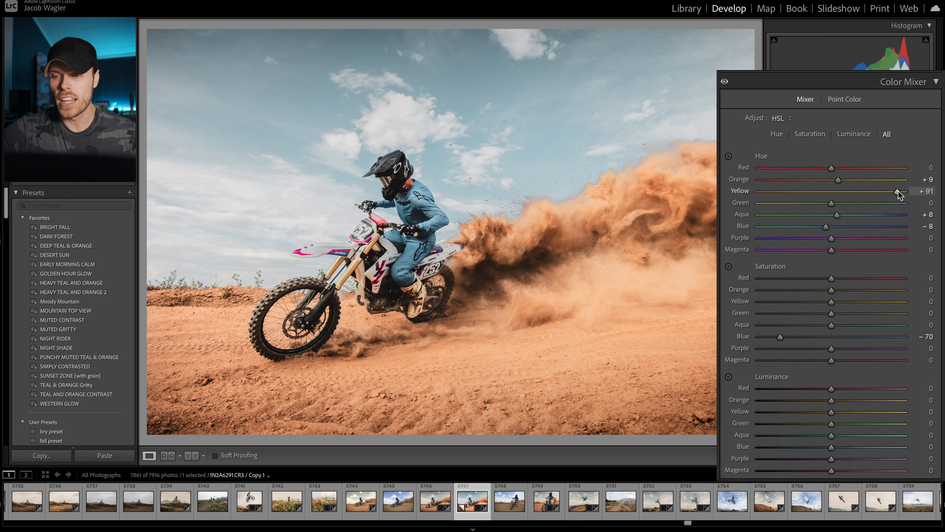
Set the Yellow hue to -41 and the Orange saturation to -8.
{"action": "left_click_drag", "start_coordinate": [898, 191], "coordinate": [803, 198]}
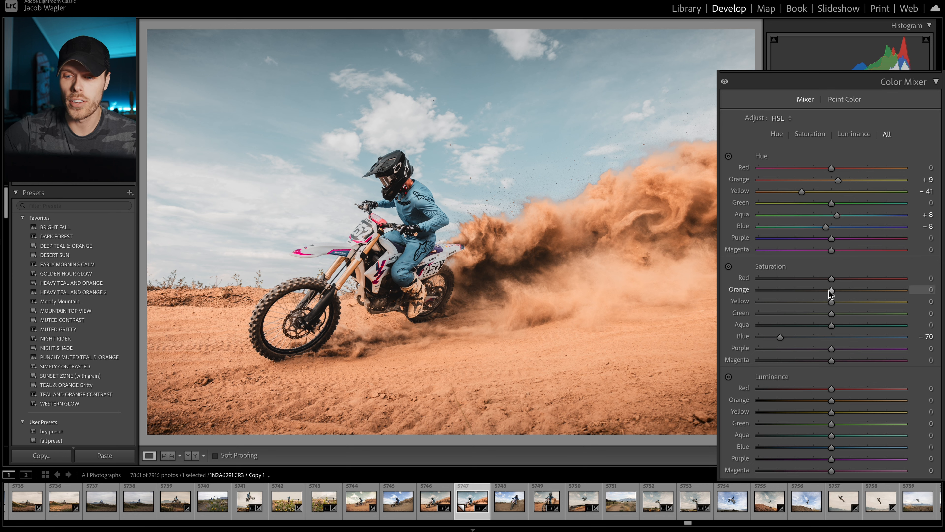
{"action": "mouse_move", "coordinate": [831, 290]}
{"action": "left_mouse_down"}
{"action": "mouse_move", "coordinate": [816, 291]}
{"action": "mouse_move", "coordinate": [824, 292]}
{"action": "left_mouse_up"}
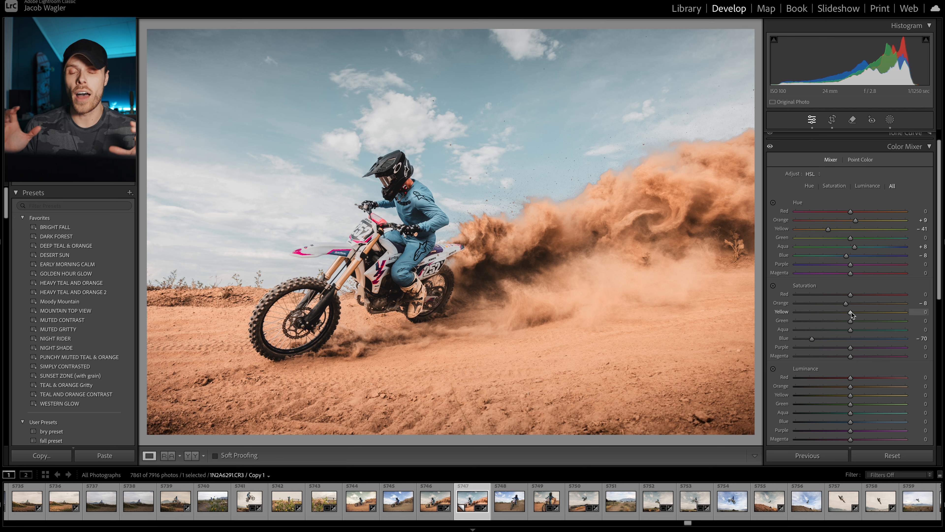
Mute the sky tones with a Blue luminance of -11, Aqua saturation of -56 and Blue saturation of -76.
{"action": "scroll", "coordinate": [833, 371], "scroll_direction": "up", "scroll_amount": 1}
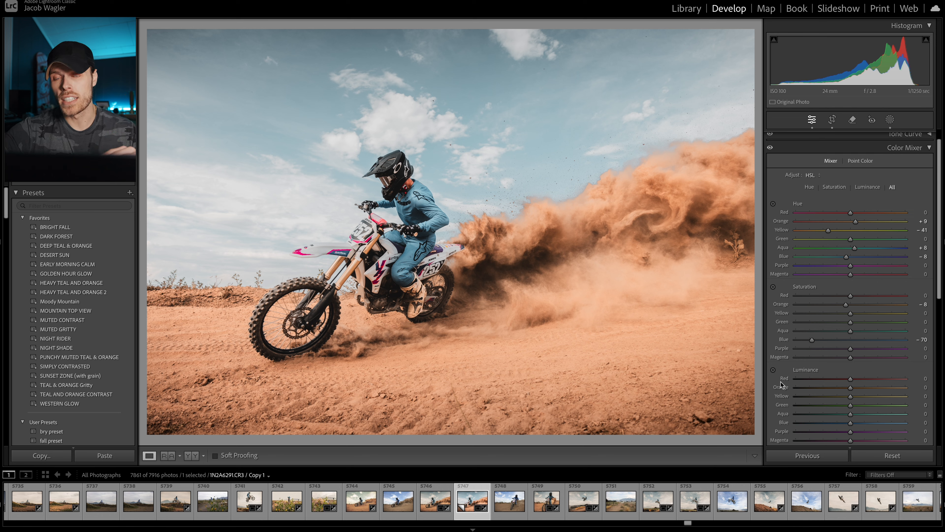
{"action": "left_click_drag", "start_coordinate": [850, 422], "coordinate": [823, 452]}
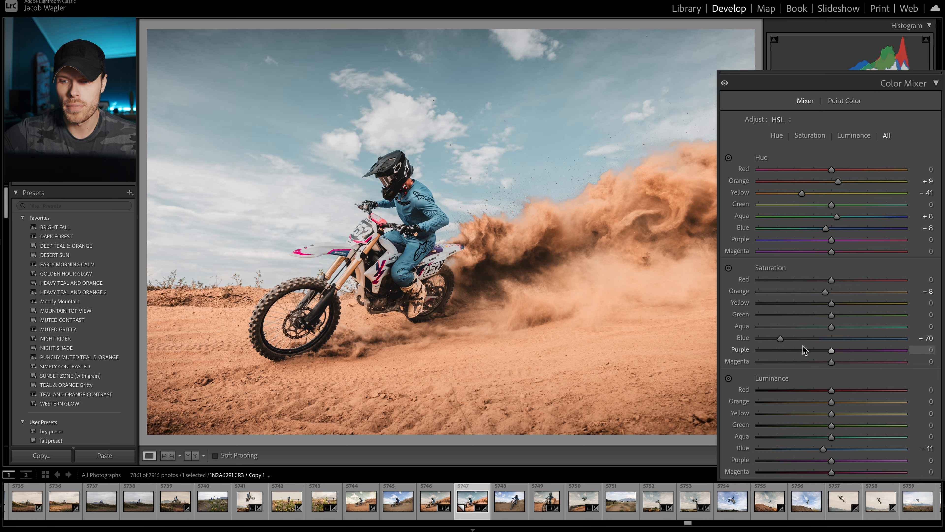
{"action": "left_click_drag", "start_coordinate": [831, 329], "coordinate": [790, 328]}
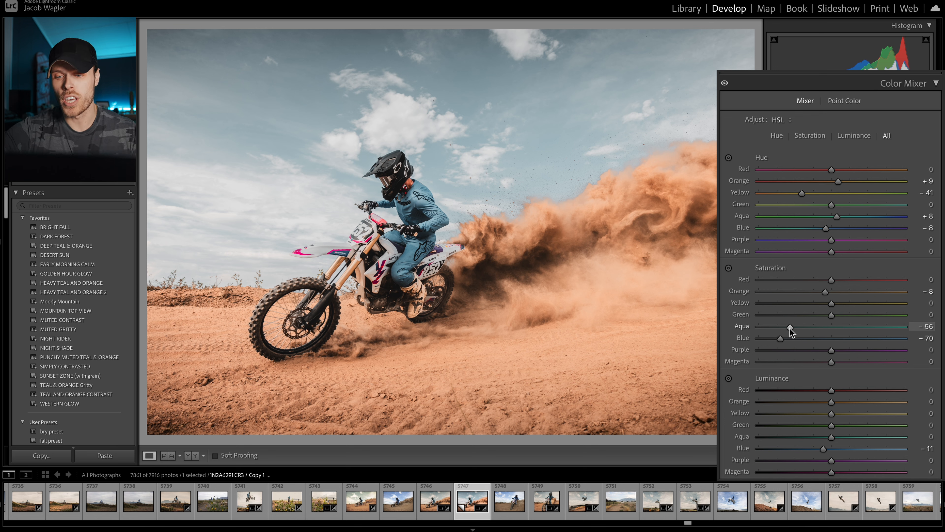
{"action": "left_click_drag", "start_coordinate": [775, 337], "coordinate": [778, 338]}
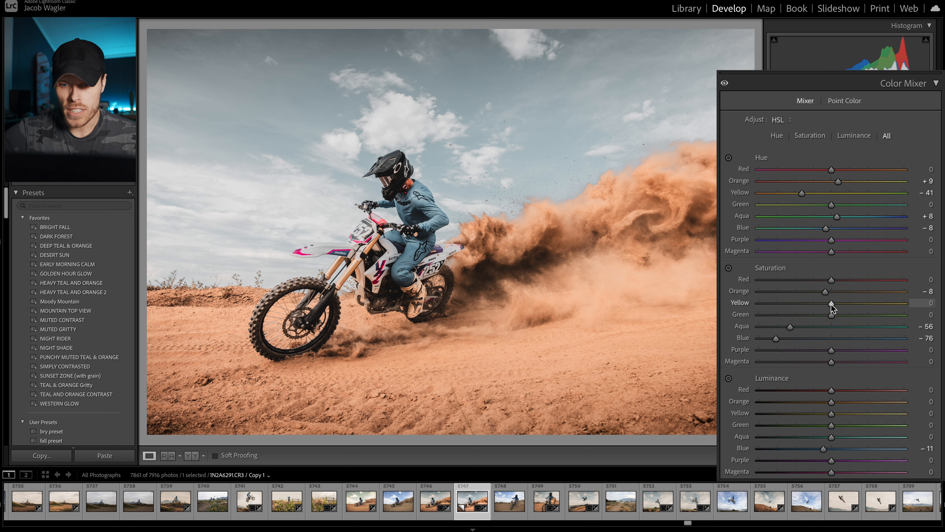
Try a Yellow saturation of -11, and reset it to 0.
{"action": "mouse_move", "coordinate": [832, 307]}
{"action": "left_mouse_down"}
{"action": "mouse_move", "coordinate": [786, 304]}
{"action": "mouse_move", "coordinate": [922, 302]}
{"action": "mouse_move", "coordinate": [825, 307]}
{"action": "left_mouse_up"}
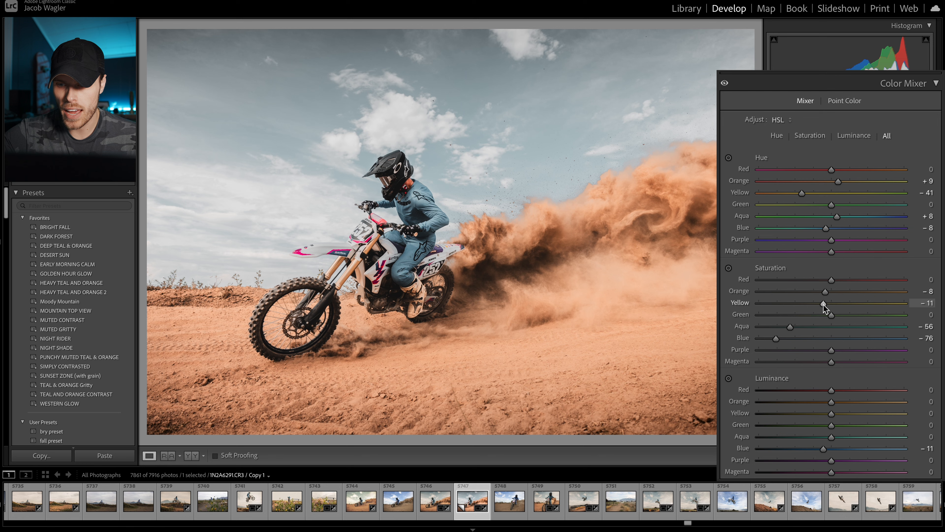
{"action": "double_click", "coordinate": [823, 303]}
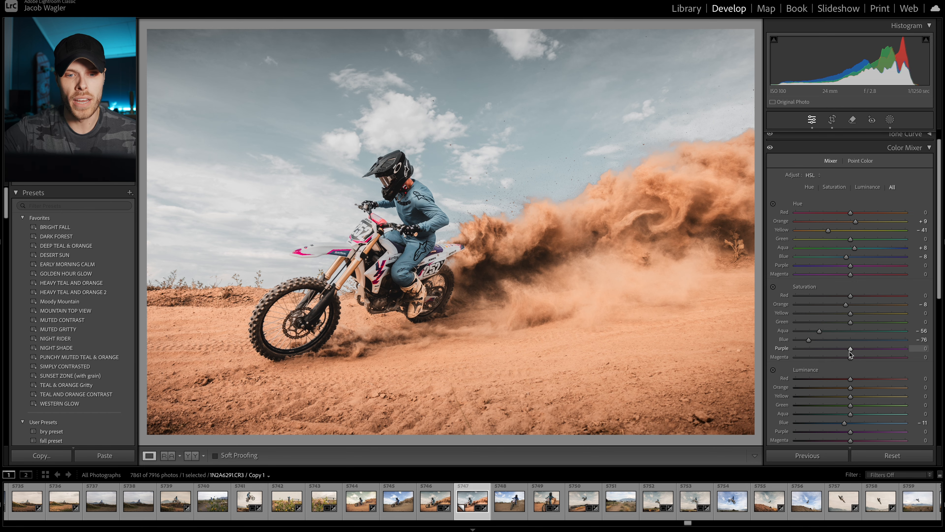
Tone down the bike's pink graphics by setting the Magenta saturation to -19 and the Magenta luminance to -28.
{"action": "left_click", "coordinate": [302, 251]}
{"action": "left_click", "coordinate": [303, 250]}
{"action": "key", "text": "ctrl+equal"}
{"action": "key", "text": "ctrl+equal"}
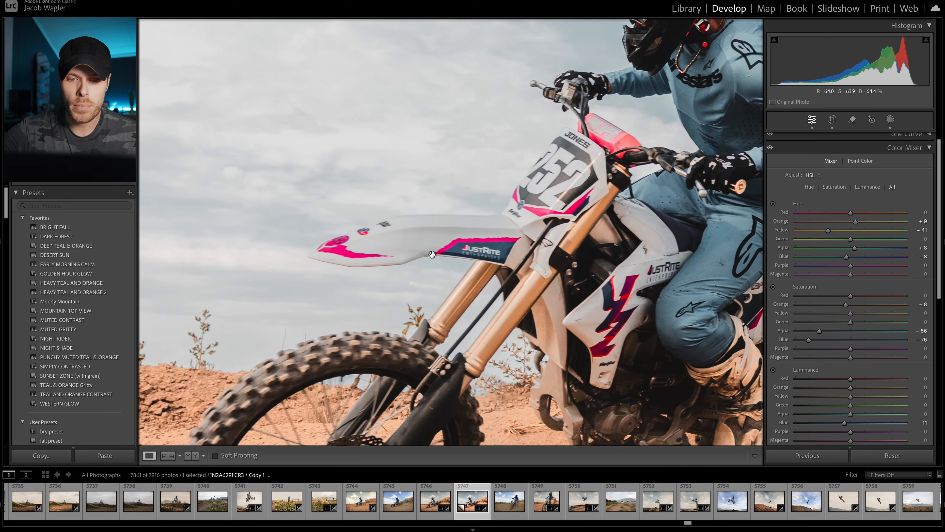
{"action": "key", "text": "ctrl+minus"}
{"action": "key", "text": "ctrl+minus"}
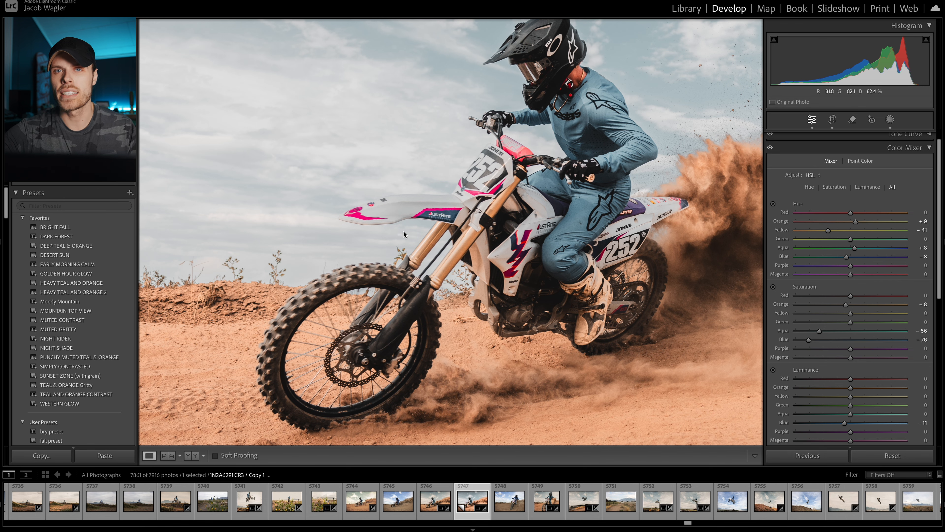
{"action": "left_click", "coordinate": [434, 246]}
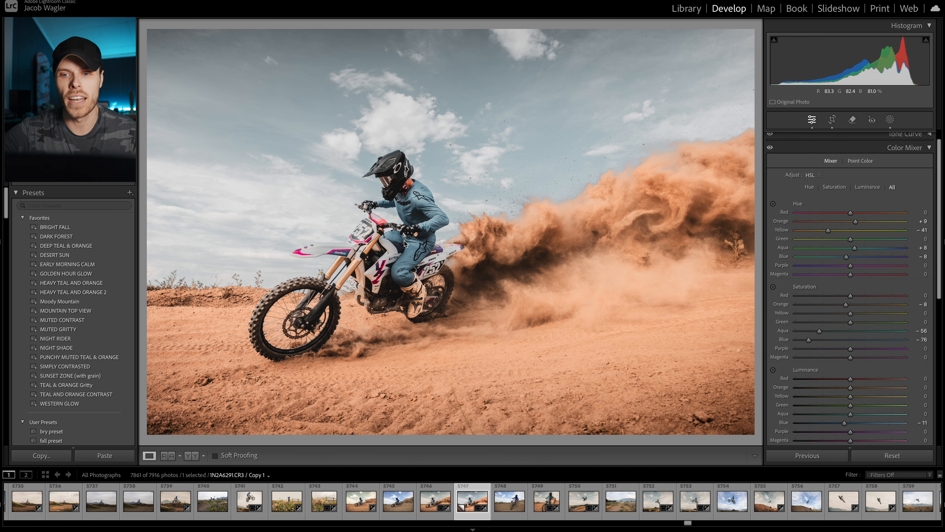
{"action": "left_click", "coordinate": [313, 257]}
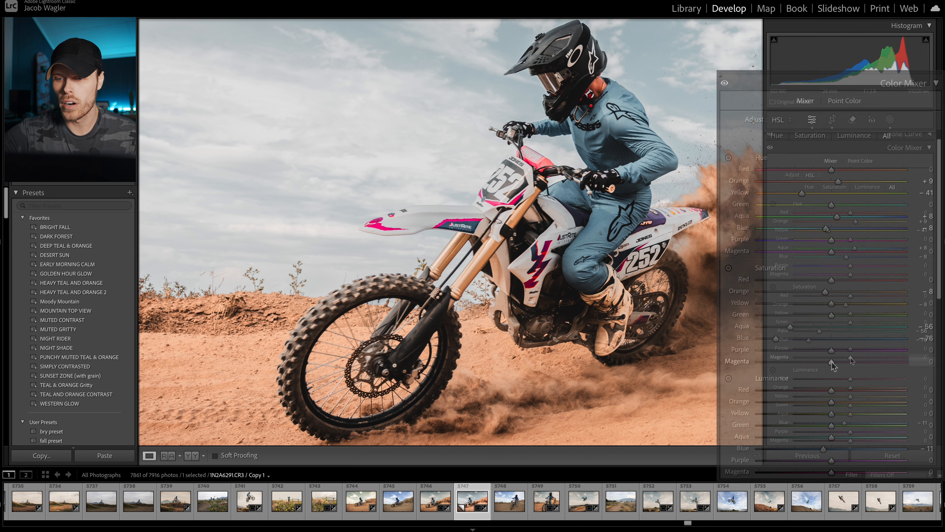
{"action": "mouse_move", "coordinate": [829, 361]}
{"action": "left_mouse_down"}
{"action": "mouse_move", "coordinate": [778, 362]}
{"action": "mouse_move", "coordinate": [818, 361]}
{"action": "left_mouse_up"}
{"action": "left_click_drag", "start_coordinate": [832, 454], "coordinate": [812, 455]}
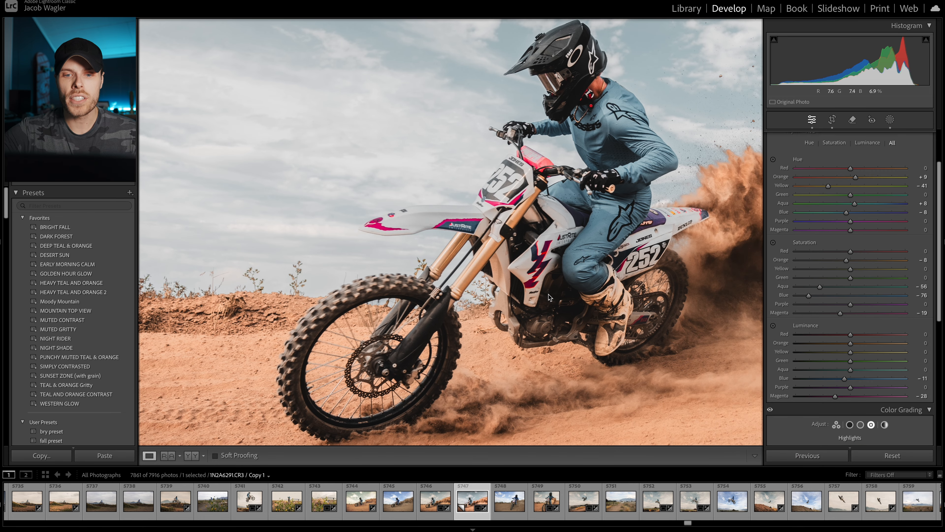
{"action": "left_click", "coordinate": [552, 295]}
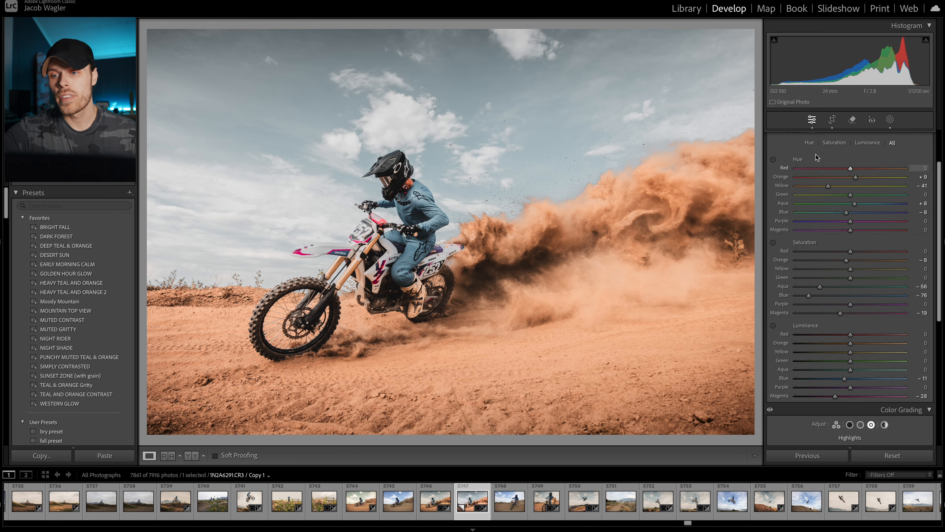
Try warming the highlights in Color Grading with a hue of 31 and a saturation of 16.
{"action": "left_click", "coordinate": [935, 166]}
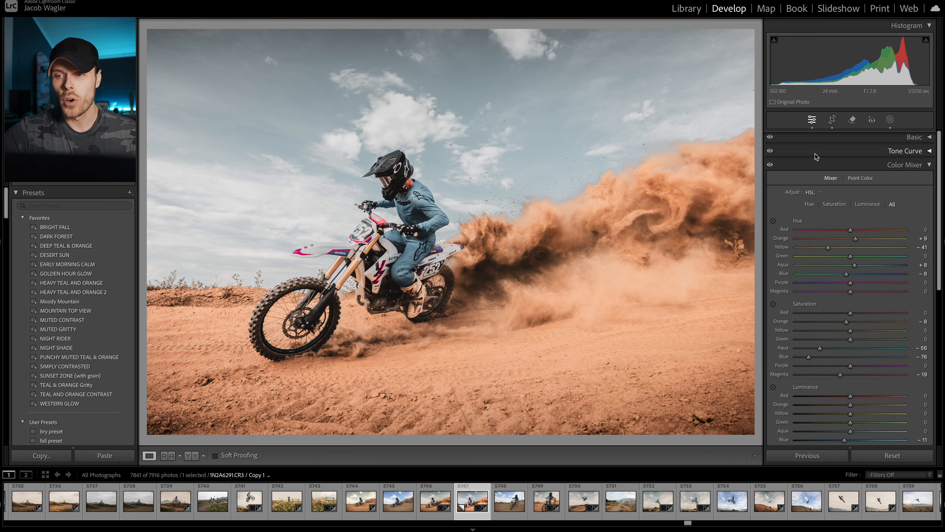
{"action": "left_click", "coordinate": [935, 166]}
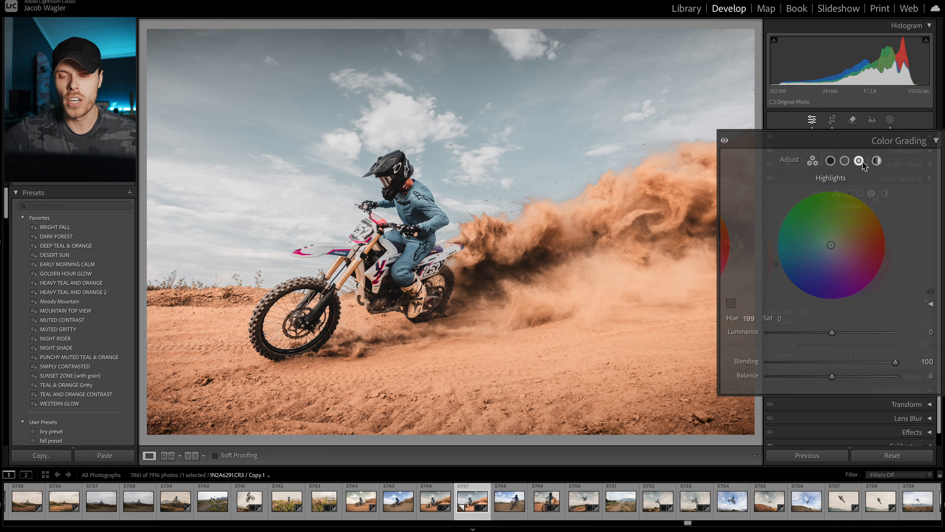
{"action": "left_click", "coordinate": [749, 319]}
{"action": "type", "text": "55"}
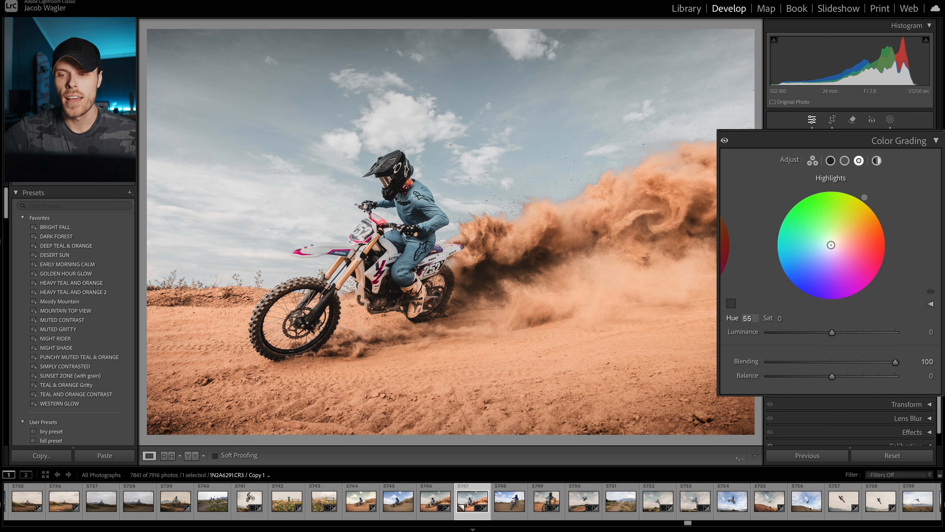
{"action": "type", "text": "31"}
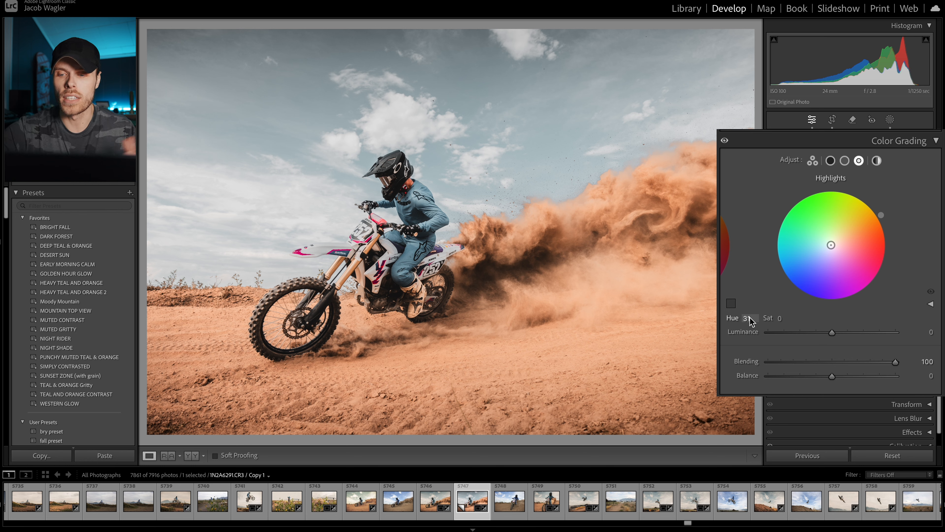
{"action": "key", "text": "Tab"}
{"action": "type", "text": "10"}
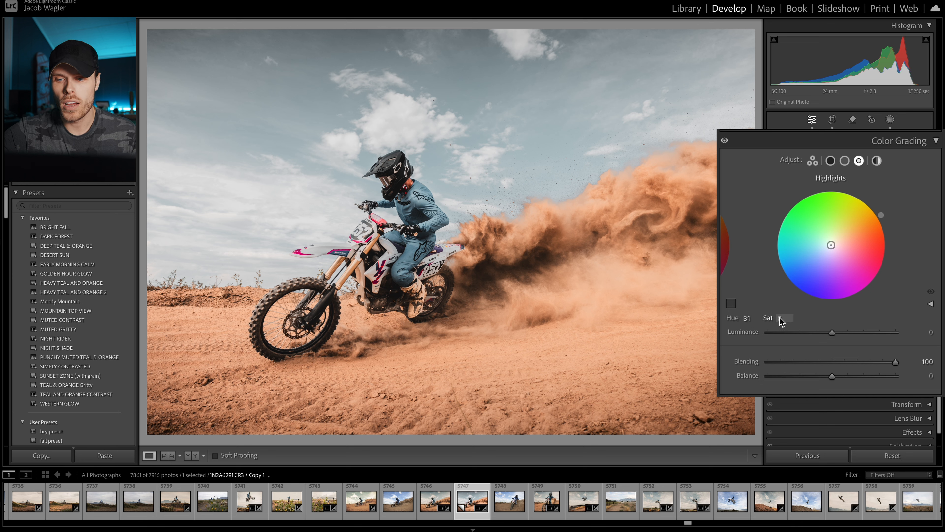
{"action": "key", "text": "BackSpace"}
{"action": "type", "text": "7"}
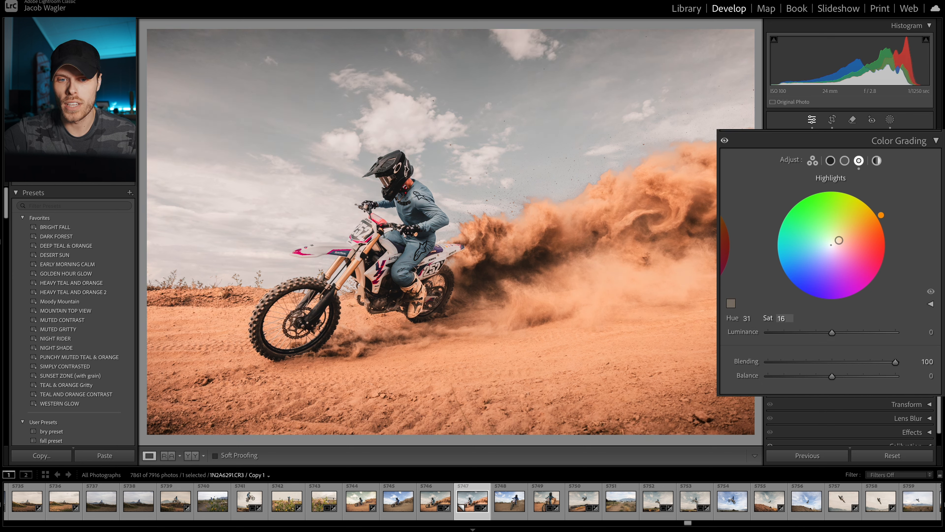
{"action": "key", "text": "BackSpace"}
{"action": "type", "text": "0"}
Try a stronger orange tint in the highlights with a hue of 35 and a saturation of 56.
{"action": "left_click", "coordinate": [748, 318]}
{"action": "type", "text": "33"}
{"action": "key", "text": "BackSpace"}
{"action": "type", "text": "5"}
{"action": "key", "text": "Tab"}
{"action": "type", "text": "53"}
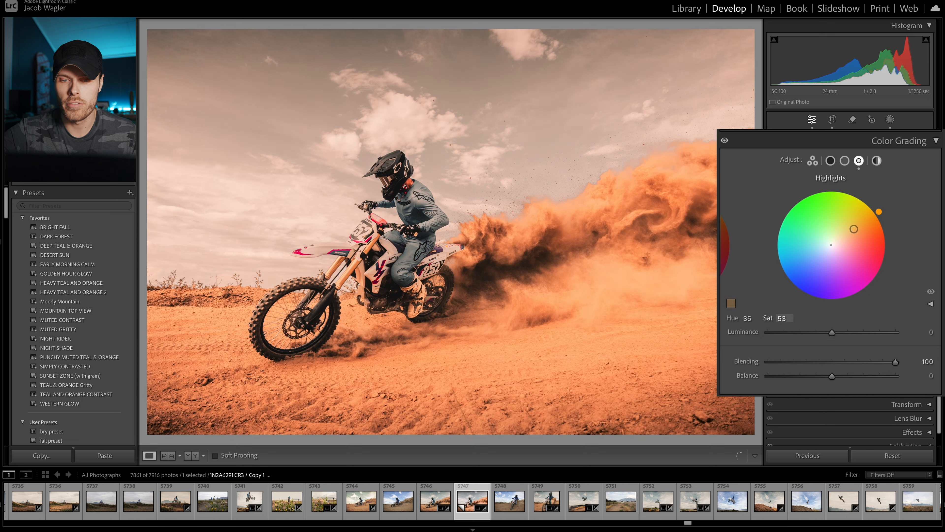
{"action": "key", "text": "BackSpace"}
{"action": "type", "text": "6"}
Try a highlights hue of 40 with saturation at 93, and lower that saturation to 61.
{"action": "left_click", "coordinate": [751, 319]}
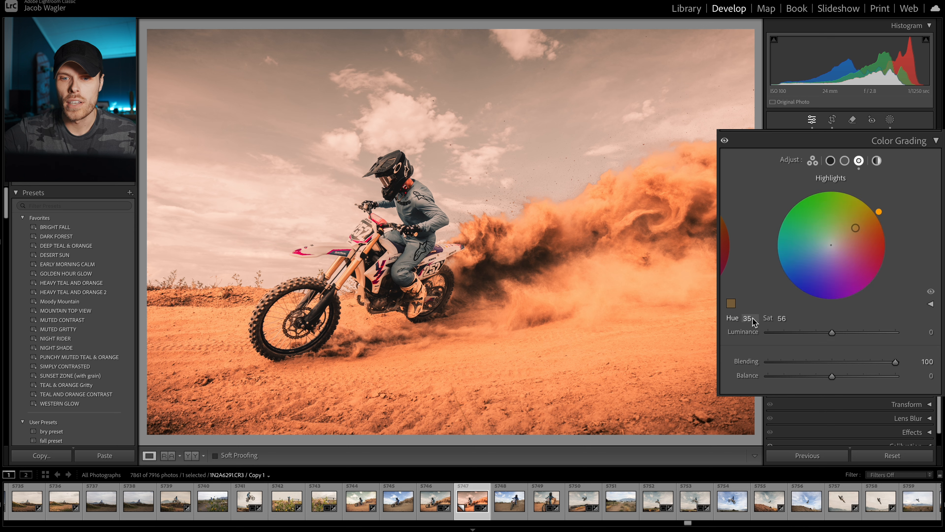
{"action": "key", "text": "BackSpace"}
{"action": "type", "text": "7"}
{"action": "key", "text": "BackSpace"}
{"action": "key", "text": "BackSpace"}
{"action": "type", "text": "40"}
{"action": "key", "text": "BackSpace"}
{"action": "type", "text": "0"}
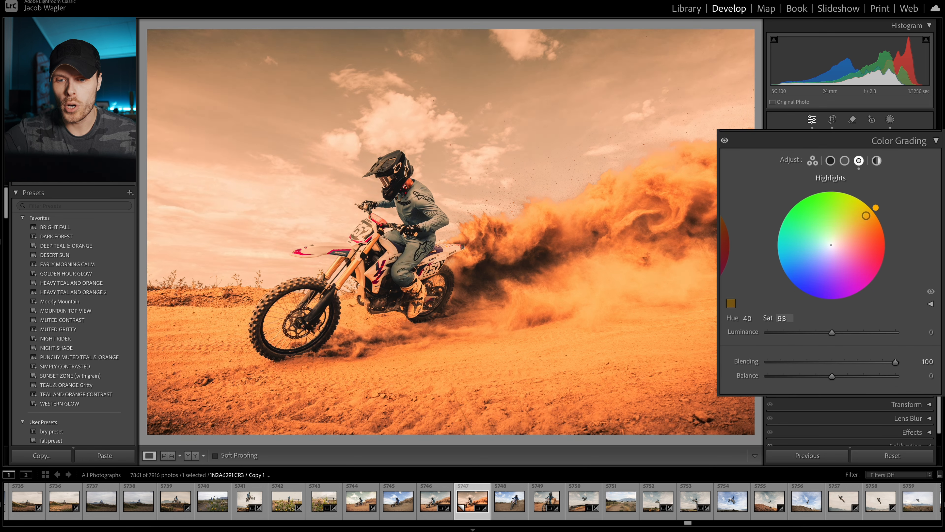
{"action": "left_click_drag", "start_coordinate": [867, 242], "coordinate": [874, 237]}
{"action": "left_click_drag", "start_coordinate": [790, 318], "coordinate": [784, 319]}
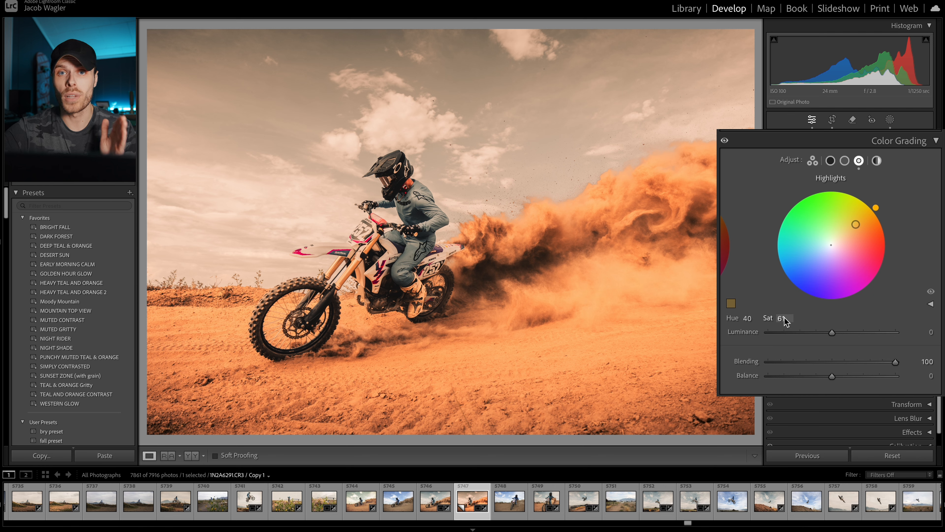
Tint the highlights with hue 36 and saturation 33, and compare the photo with and without the tint.
{"action": "left_click_drag", "start_coordinate": [747, 319], "coordinate": [749, 318]}
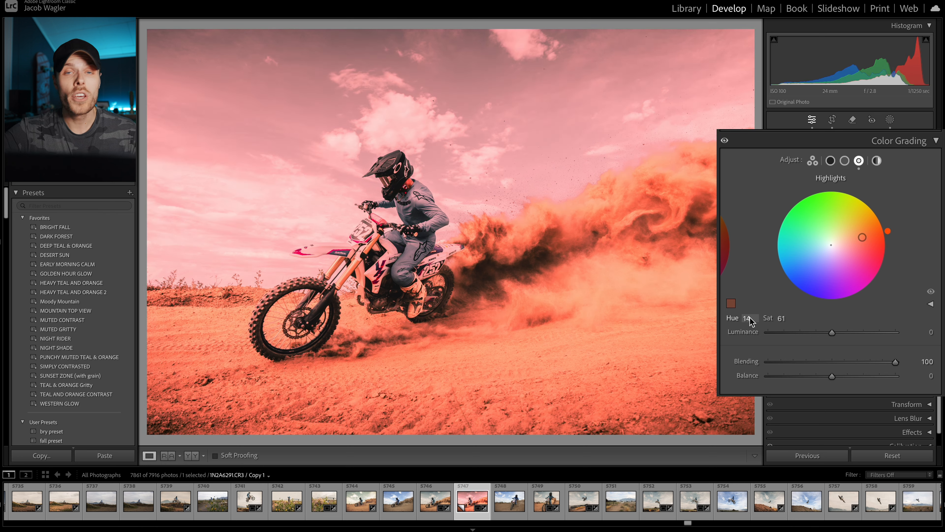
{"action": "left_click", "coordinate": [748, 318]}
{"action": "type", "text": "33"}
{"action": "key", "text": "Return"}
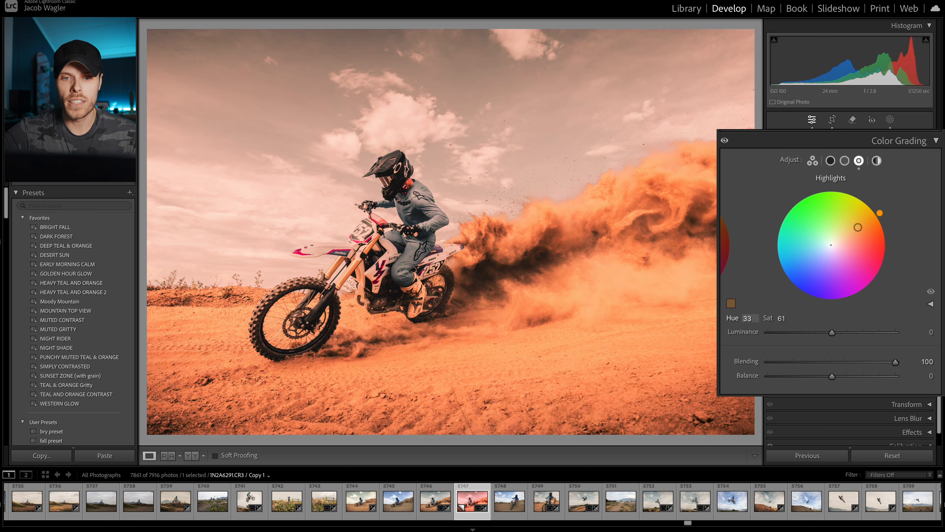
{"action": "key", "text": "Up"}
{"action": "key", "text": "Up"}
{"action": "key", "text": "Up"}
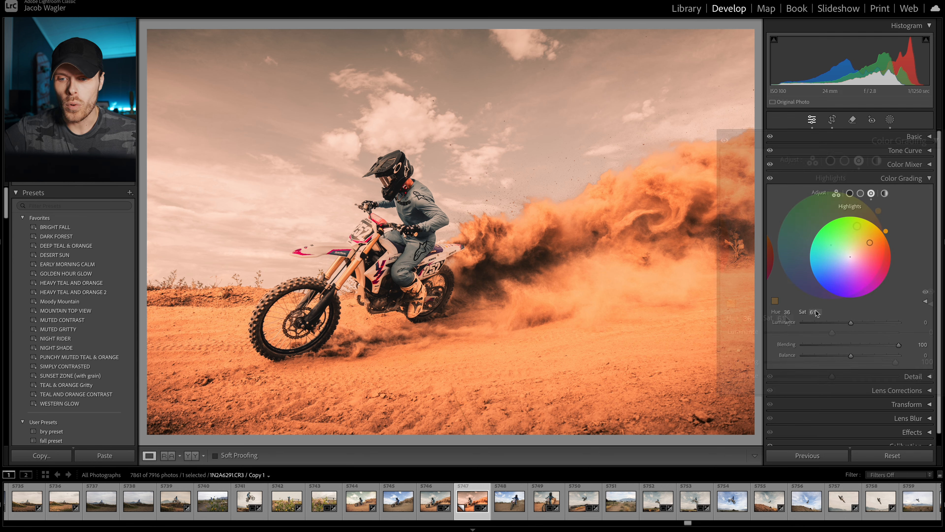
{"action": "left_click_drag", "start_coordinate": [784, 319], "coordinate": [773, 319]}
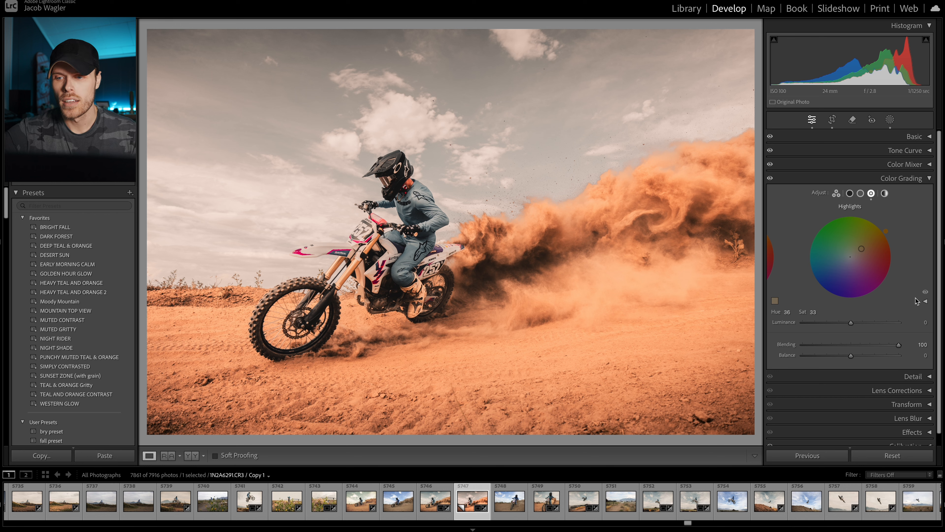
{"action": "left_click", "coordinate": [925, 293]}
{"action": "left_click", "coordinate": [925, 293]}
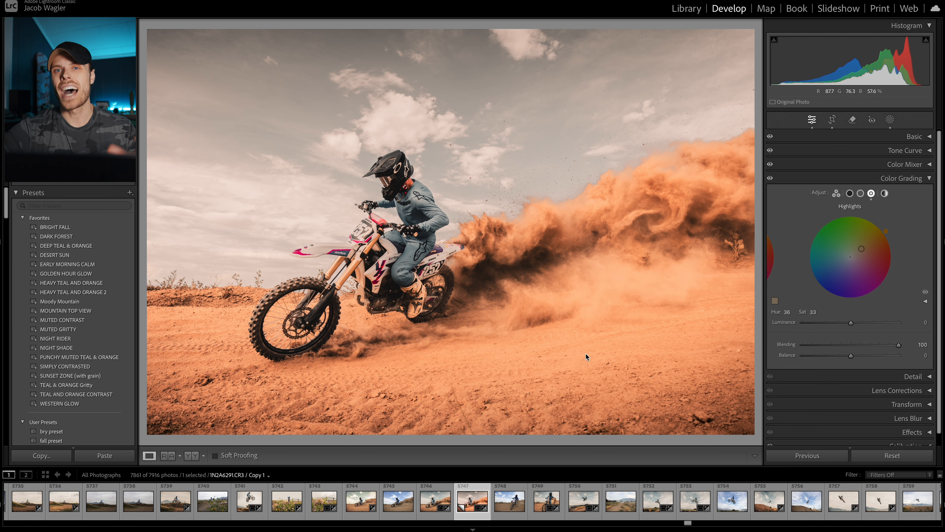
Try a redder highlights hue, and set the highlights hue to 37.
{"action": "left_click_drag", "start_coordinate": [789, 312], "coordinate": [749, 320]}
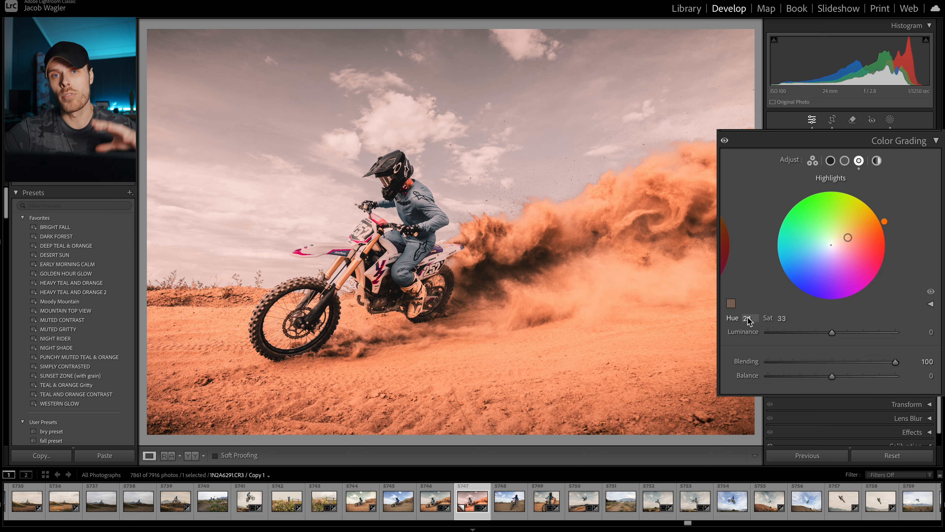
{"action": "type", "text": "29"}
{"action": "key", "text": "Return"}
{"action": "key", "text": "Up"}
{"action": "key", "text": "Up"}
{"action": "key", "text": "Up"}
{"action": "key", "text": "Up"}
{"action": "key", "text": "Up"}
{"action": "key", "text": "Up"}
{"action": "key", "text": "Up"}
{"action": "key", "text": "Up"}
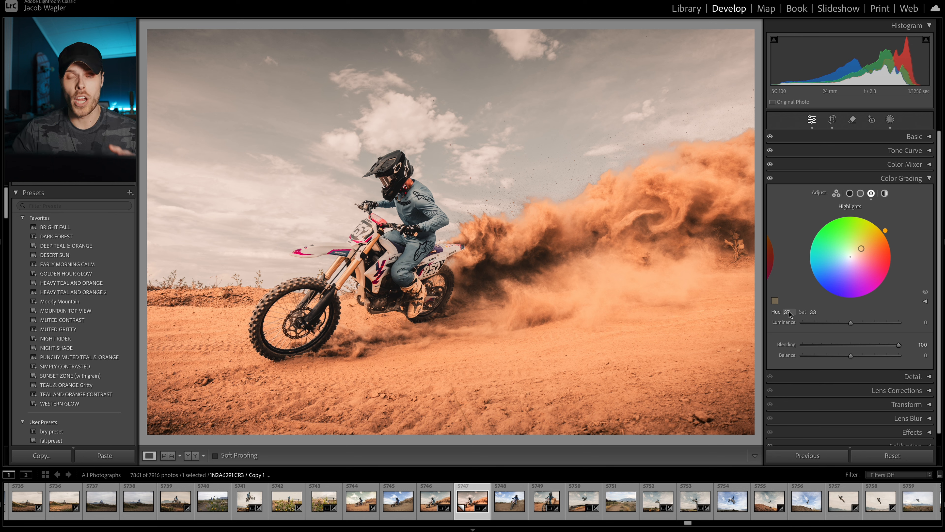
Warm the midtones in Color Grading with a hue of 39 and a saturation of 20.
{"action": "left_click", "coordinate": [860, 193]}
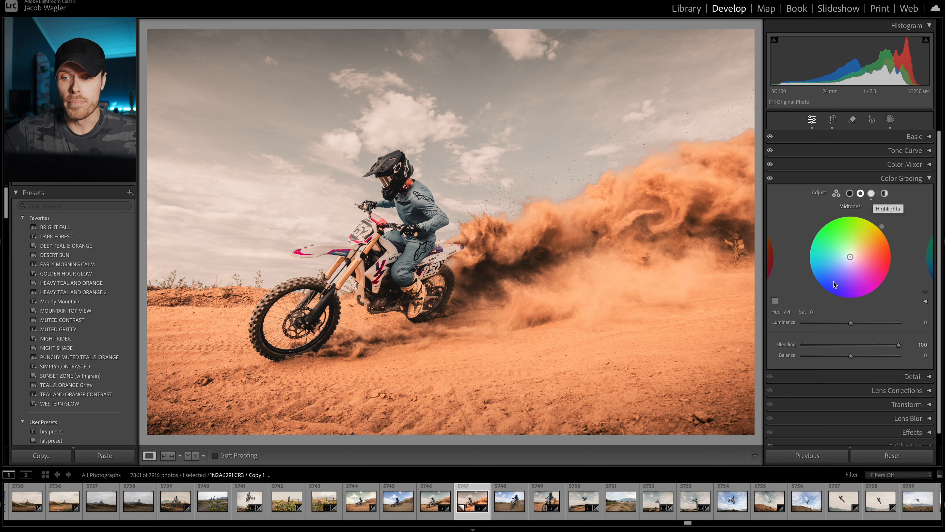
{"action": "left_click", "coordinate": [871, 193]}
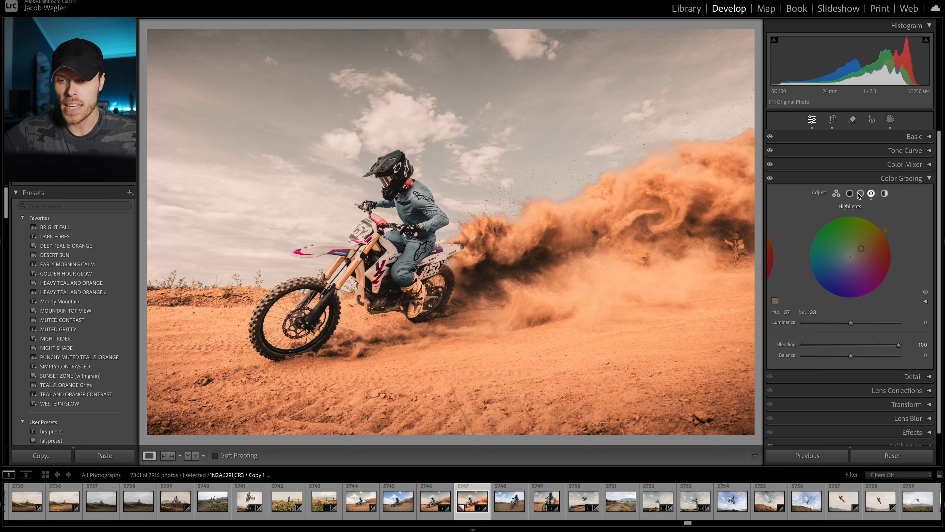
{"action": "left_click", "coordinate": [860, 193]}
{"action": "left_click_drag", "start_coordinate": [779, 319], "coordinate": [787, 319]}
{"action": "left_click", "coordinate": [747, 319]}
{"action": "type", "text": "40"}
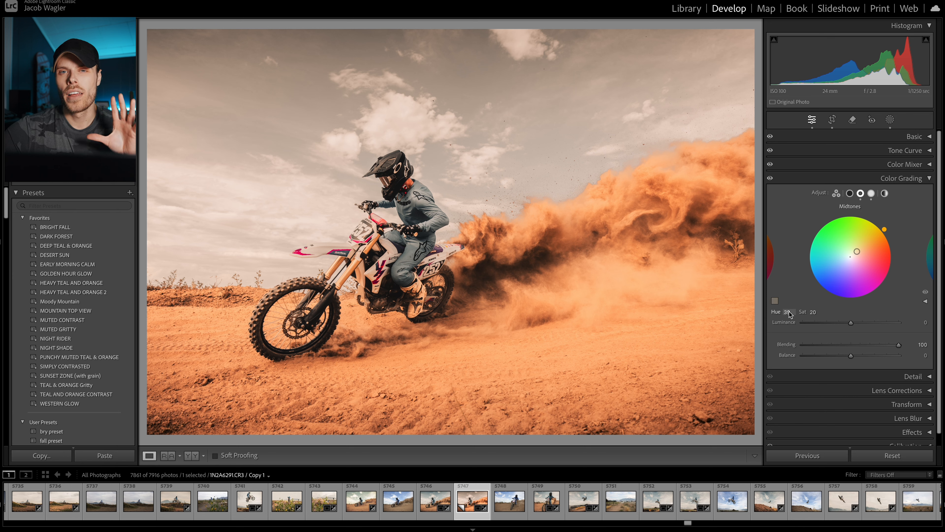
Cool the shadows with a hue of 213 and a saturation of 7, checking the effect on the rider's helmet and jersey up close.
{"action": "left_click", "coordinate": [849, 193]}
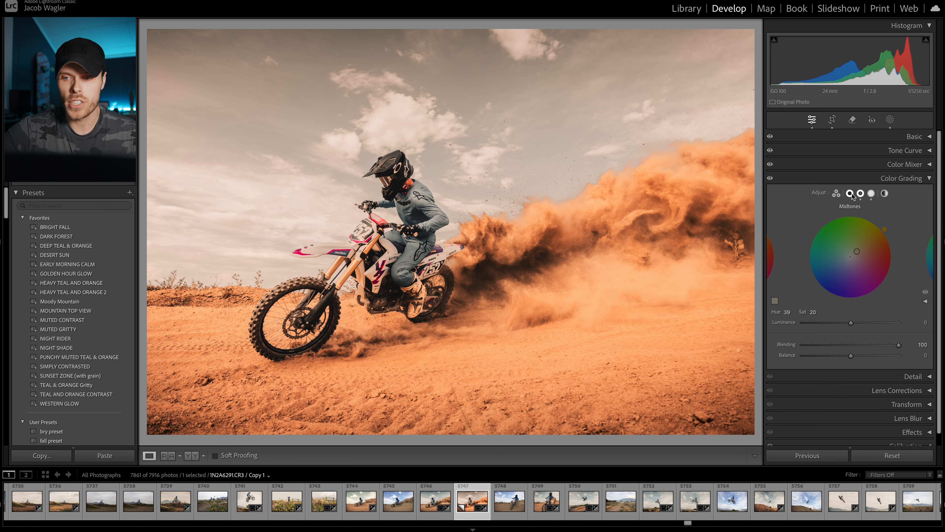
{"action": "left_click", "coordinate": [411, 190]}
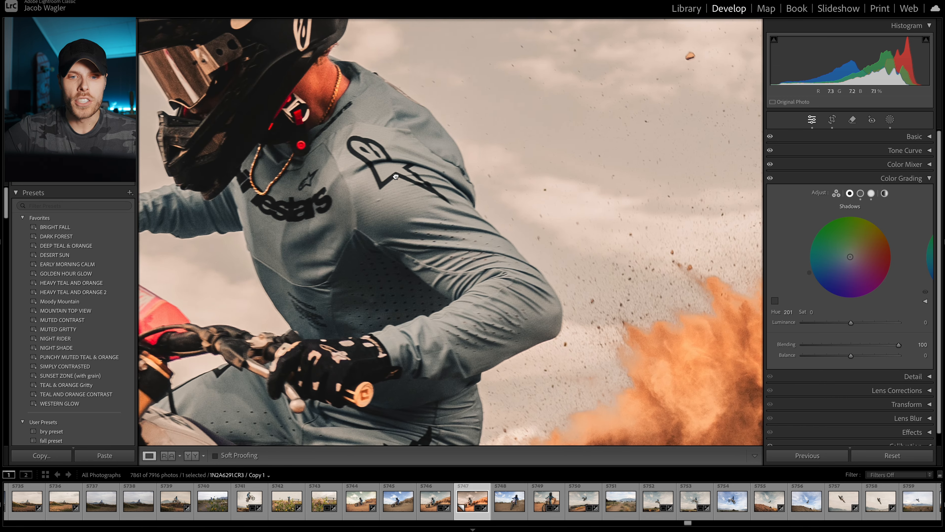
{"action": "left_click", "coordinate": [395, 176]}
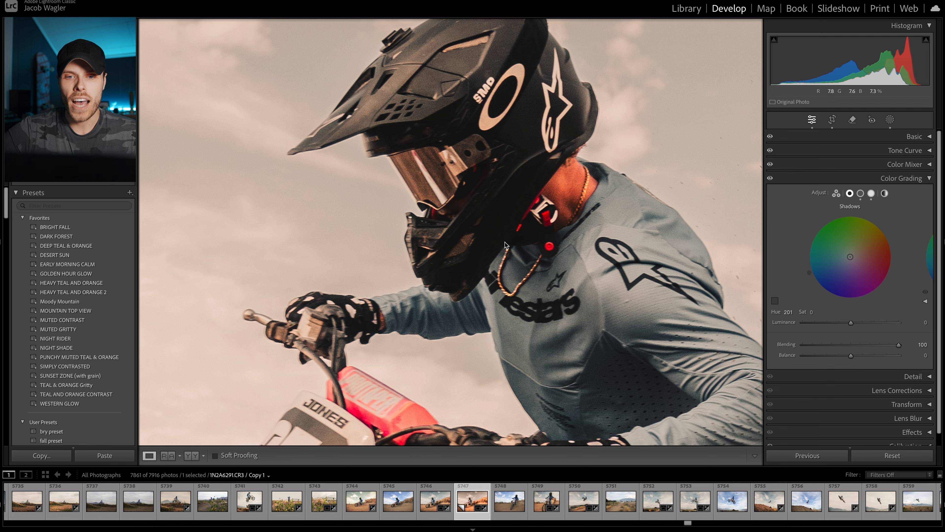
{"action": "left_click_drag", "start_coordinate": [752, 319], "coordinate": [790, 318]}
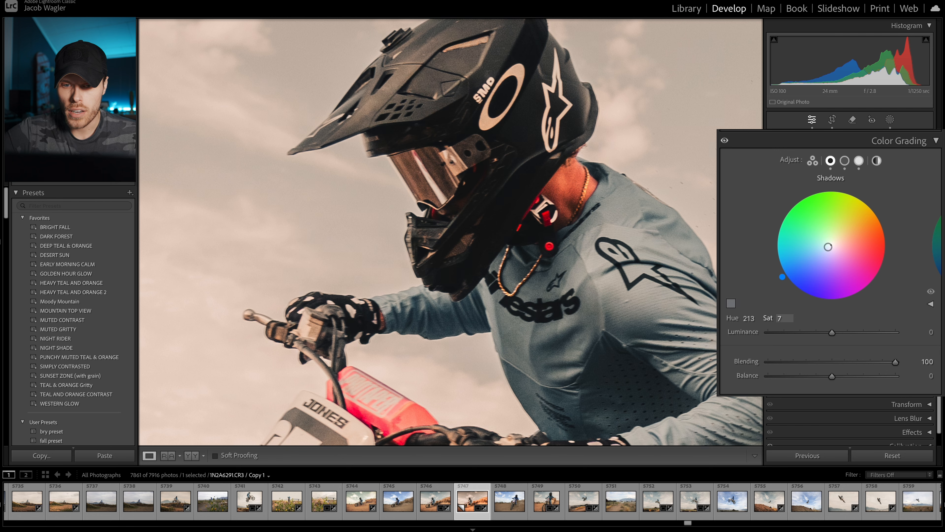
{"action": "left_click", "coordinate": [930, 292]}
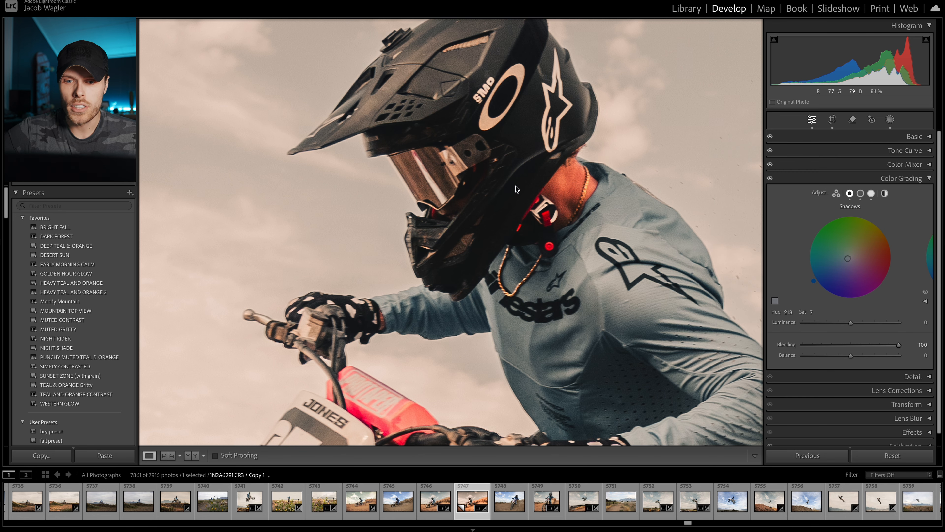
{"action": "left_click", "coordinate": [542, 257]}
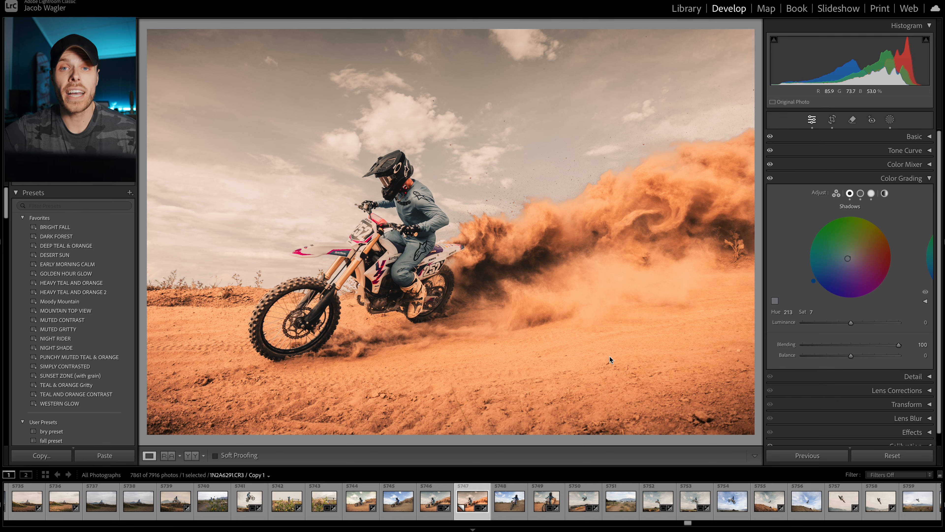
Bring back some blue in the sky and rider's outfit by setting the Blue saturation to -62 in the Color Mixer.
{"action": "left_click", "coordinate": [927, 166]}
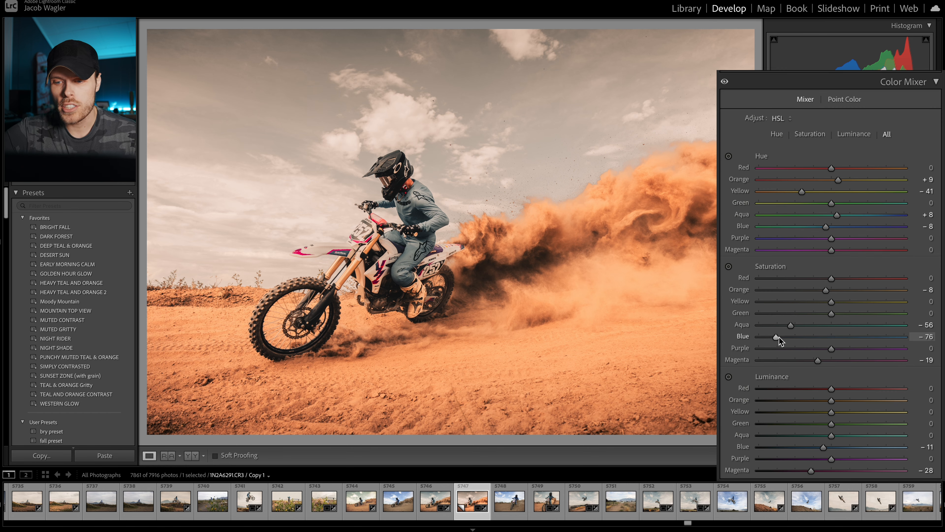
{"action": "left_click_drag", "start_coordinate": [809, 338], "coordinate": [788, 339]}
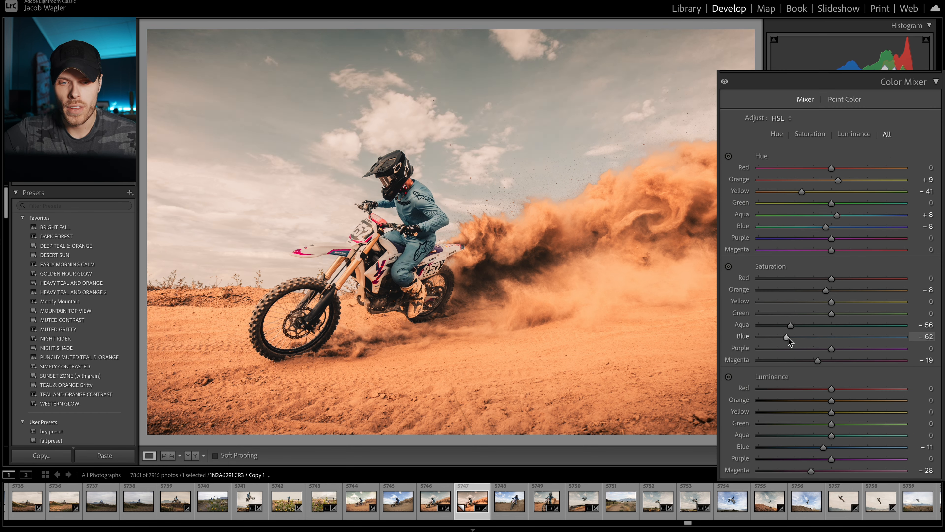